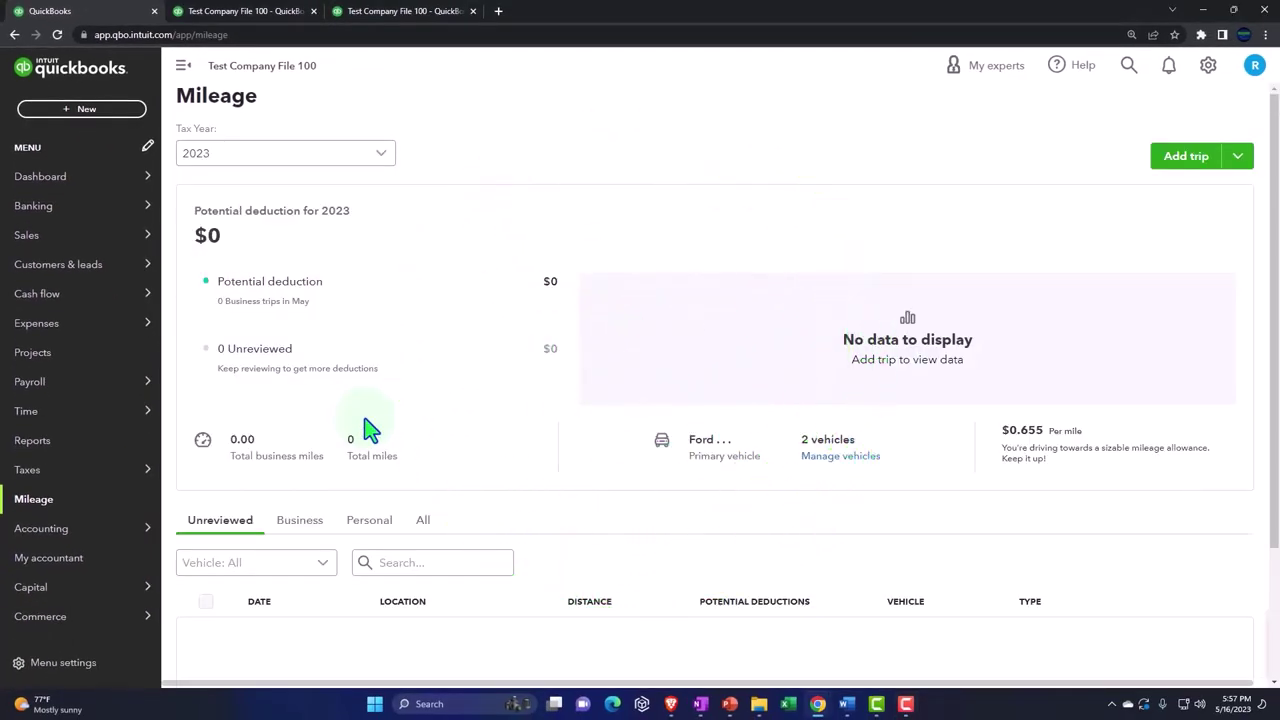
Collapse the navigation menu and check the tax year choices on the Mileage page
{"action": "left_click", "coordinate": [181, 70]}
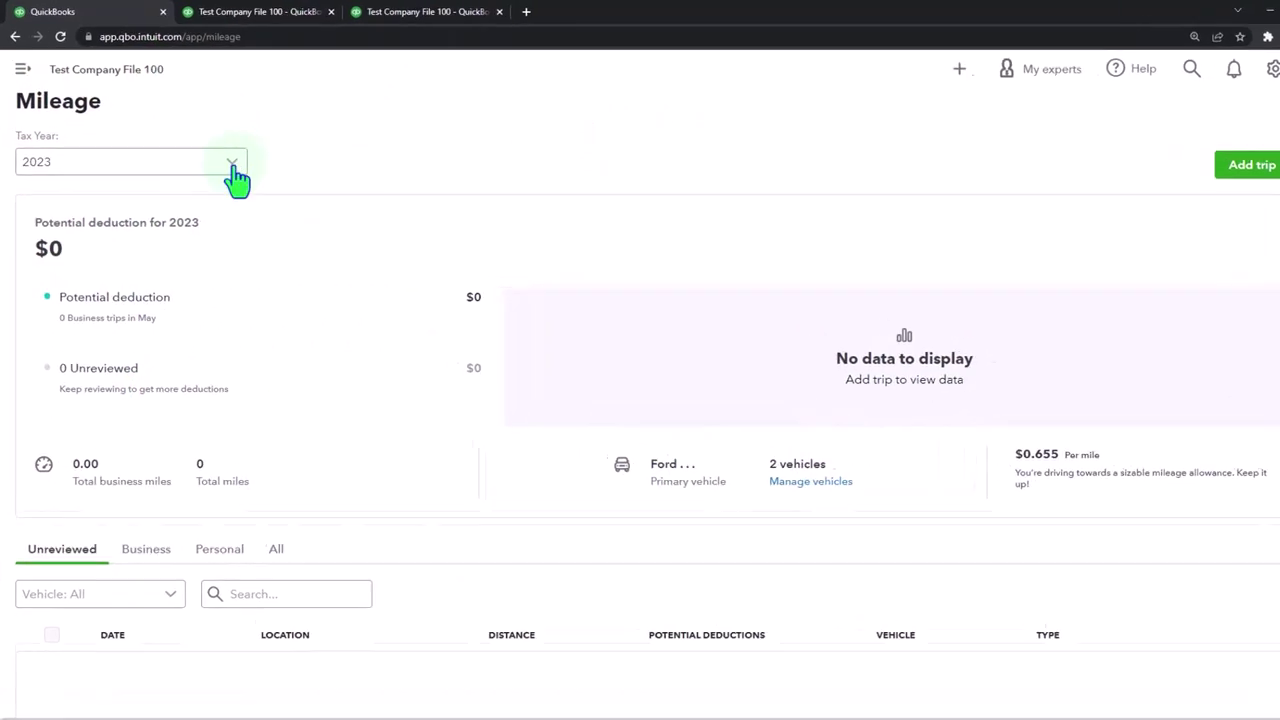
{"action": "left_click", "coordinate": [228, 153]}
{"action": "left_click", "coordinate": [292, 345]}
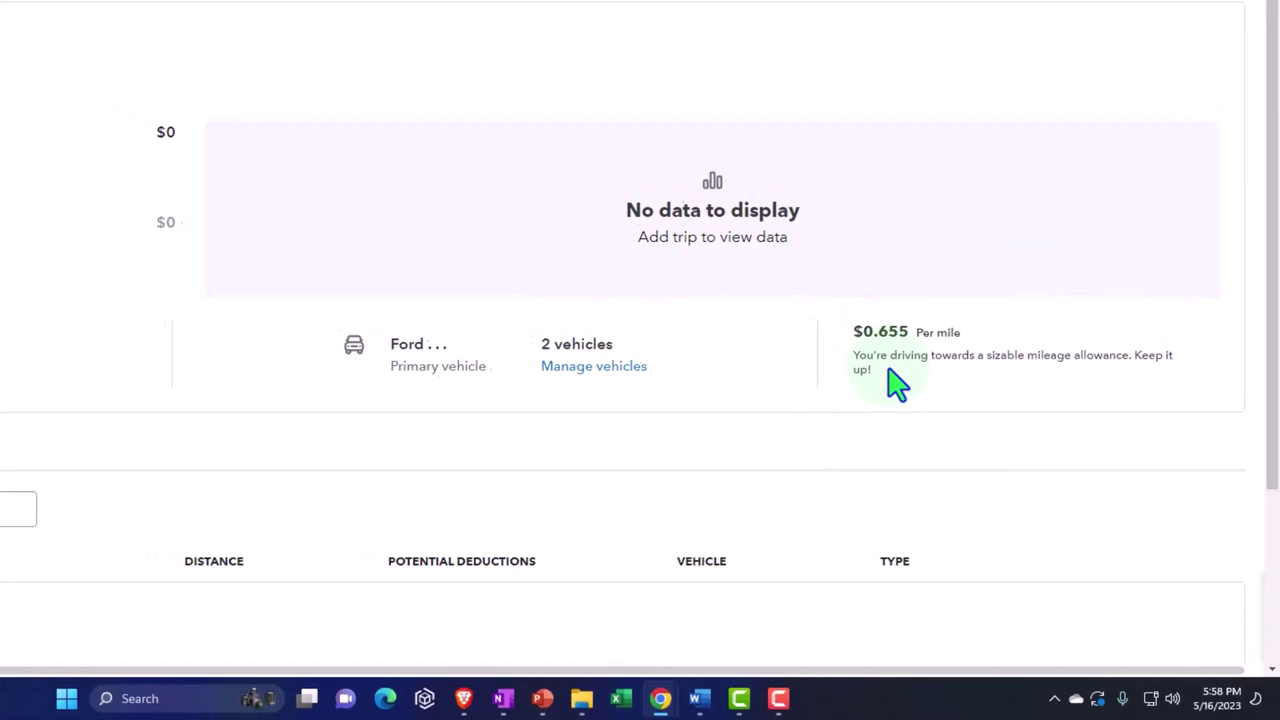
Look over the 2023 Balance Sheet and read through the enlarged Profit and Loss report, including its expenses section
{"action": "left_click", "coordinate": [250, 12]}
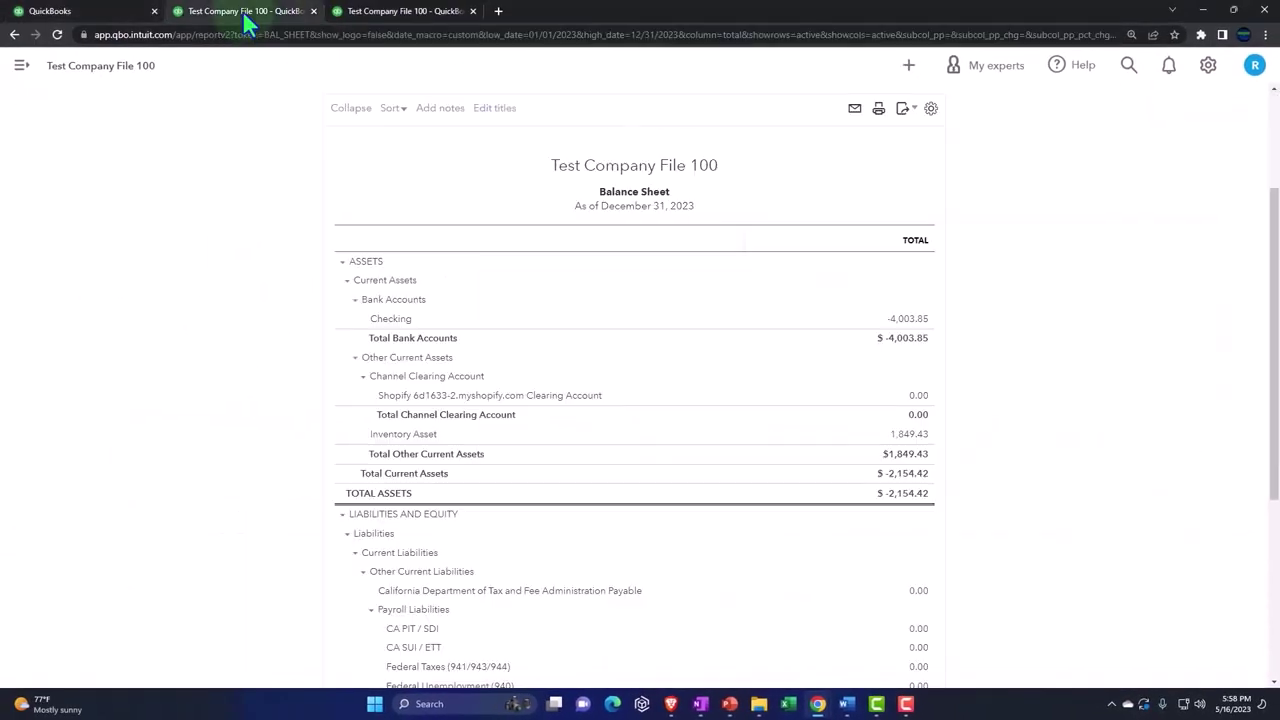
{"action": "left_click", "coordinate": [345, 14]}
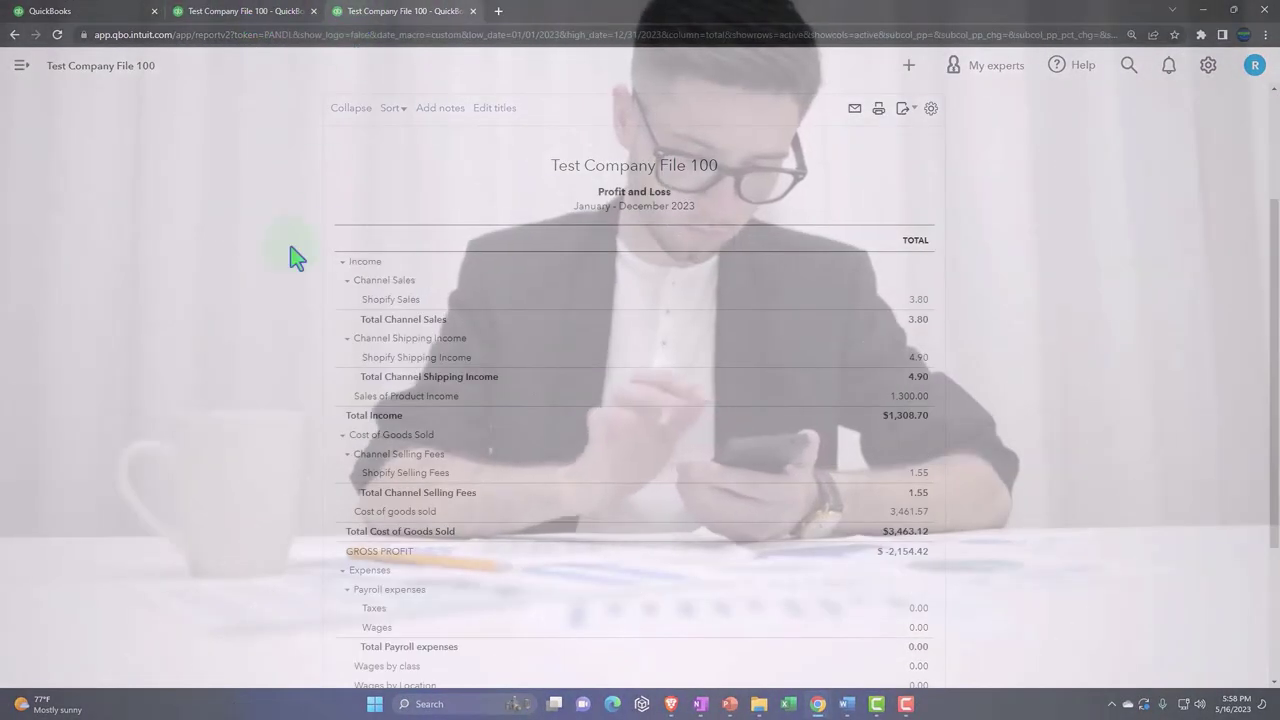
{"action": "key", "text": "ctrl+plus"}
{"action": "key", "text": "ctrl+plus"}
{"action": "key", "text": "ctrl+plus"}
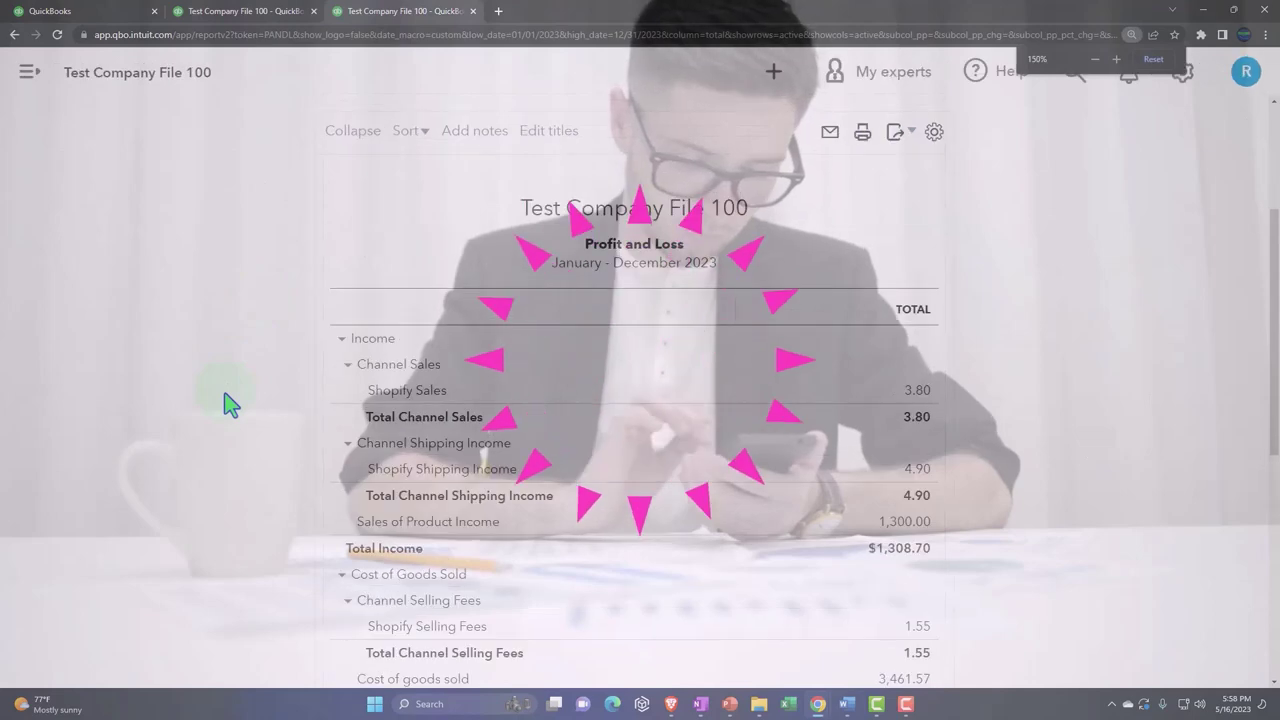
{"action": "scroll", "coordinate": [228, 403], "scroll_direction": "down", "scroll_amount": 1}
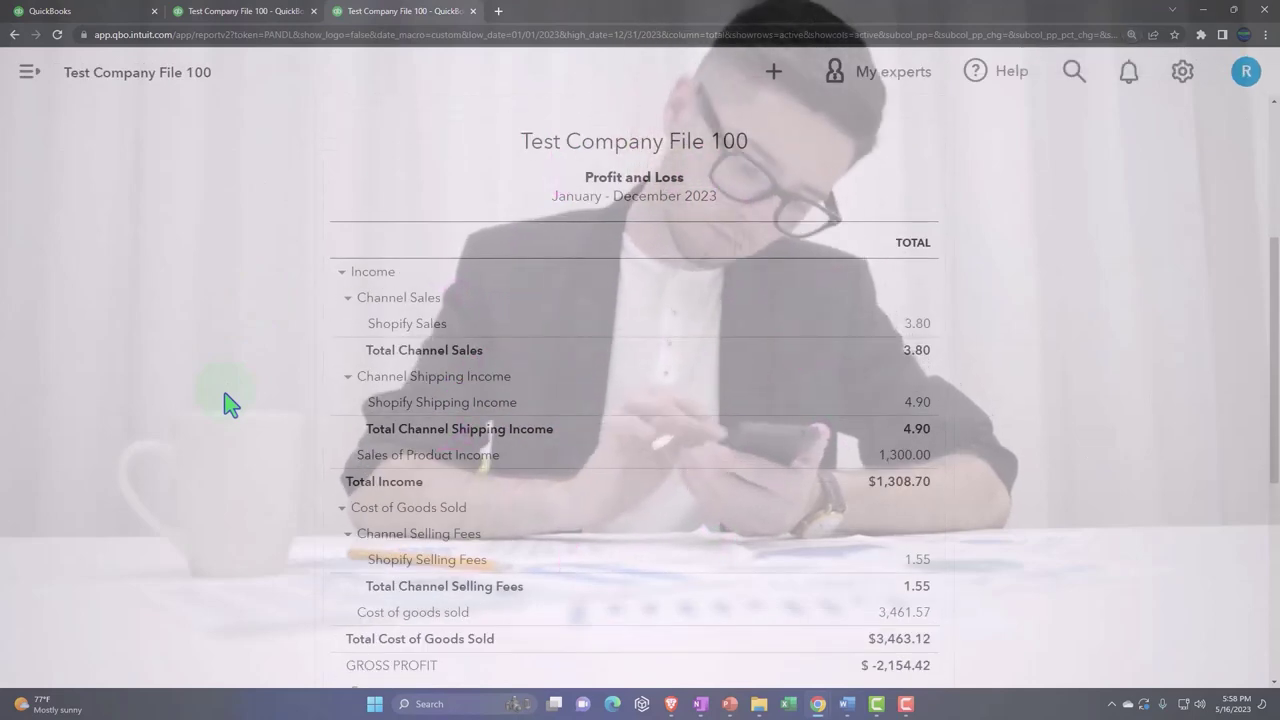
{"action": "scroll", "coordinate": [228, 403], "scroll_direction": "down", "scroll_amount": 2}
{"action": "scroll", "coordinate": [228, 403], "scroll_direction": "down", "scroll_amount": 1}
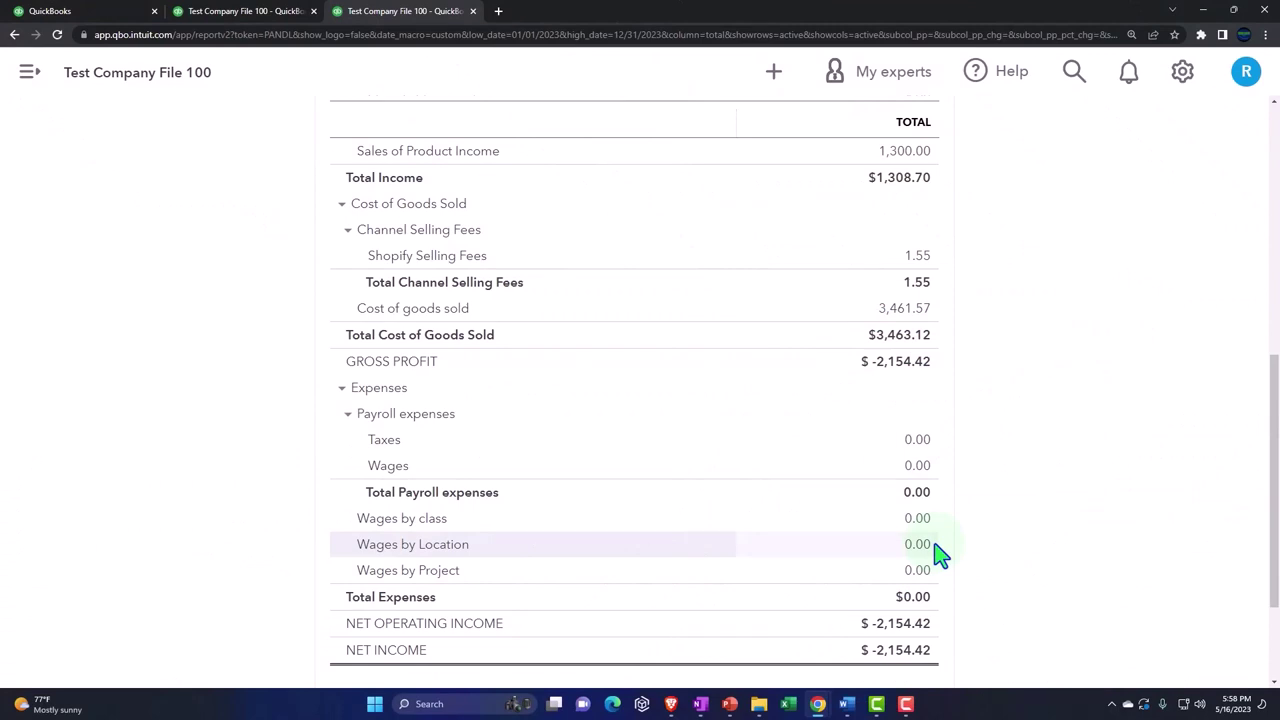
Return to the Mileage page and examine the trip list's vehicle filter and its personal and all-trips views
{"action": "left_click", "coordinate": [115, 20]}
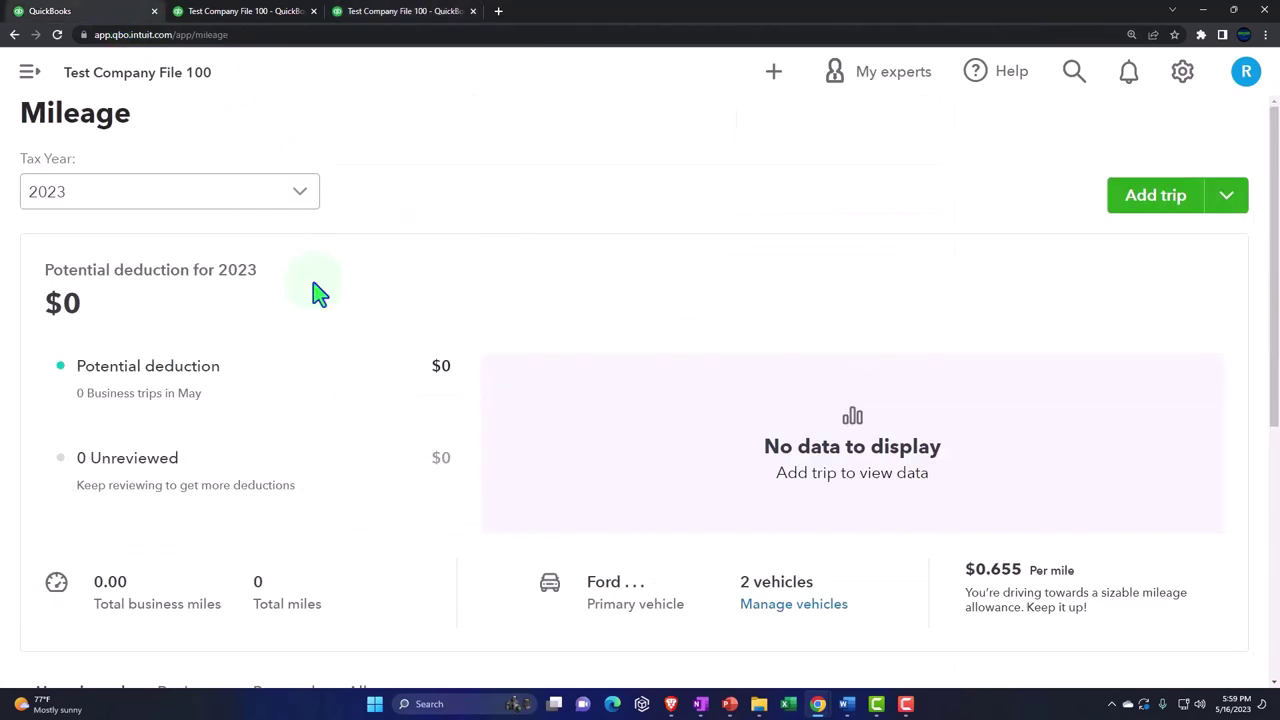
{"action": "key", "text": "ctrl+minus"}
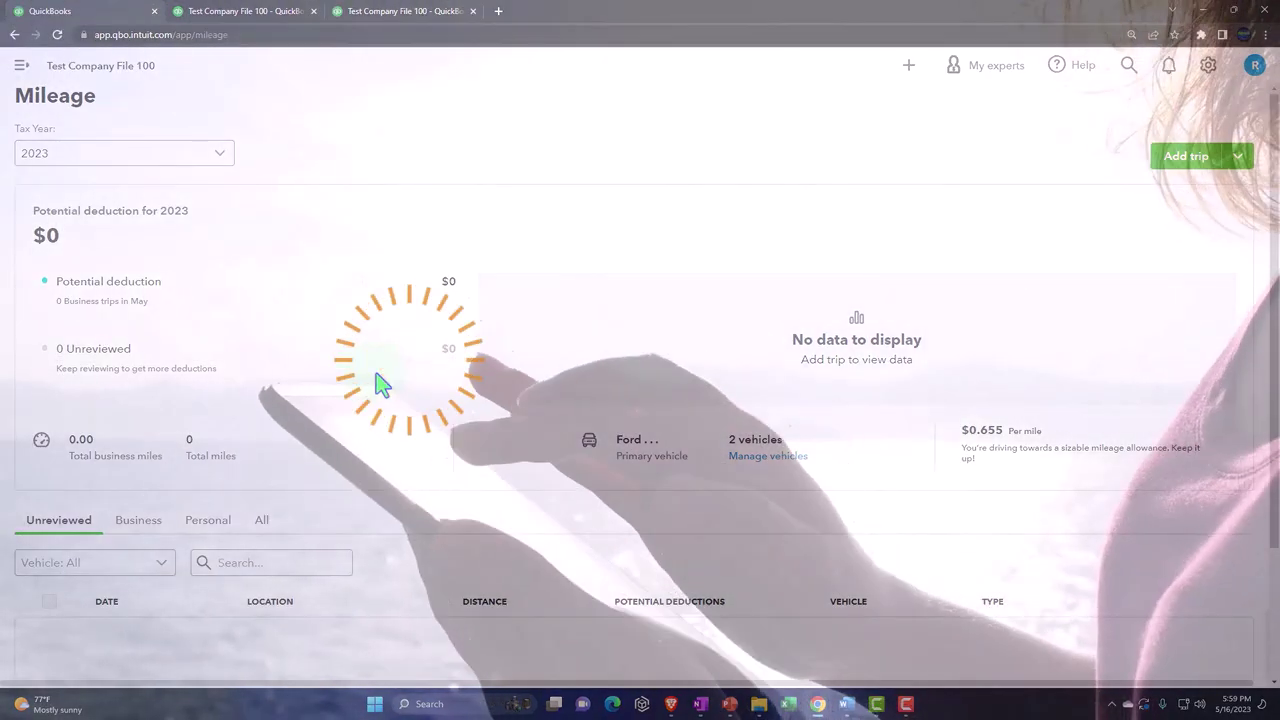
{"action": "scroll", "coordinate": [381, 385], "scroll_direction": "down", "scroll_amount": 1}
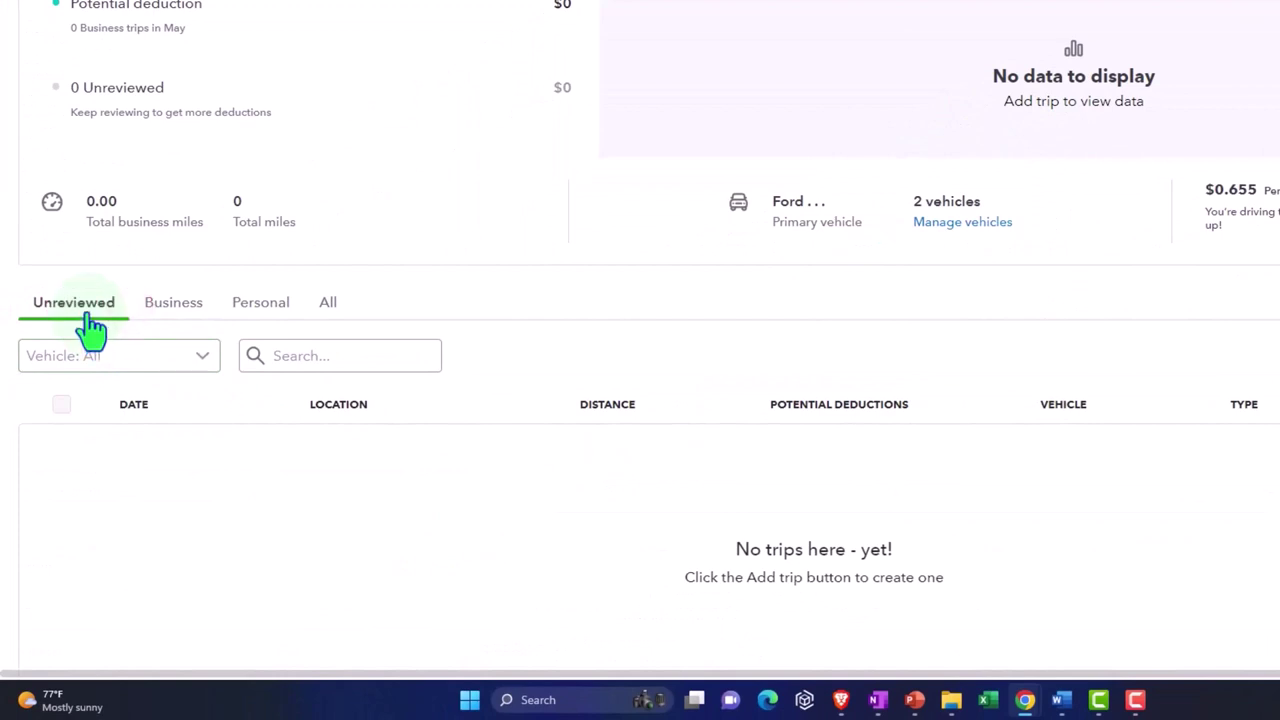
{"action": "scroll", "coordinate": [91, 327], "scroll_direction": "down", "scroll_amount": 1}
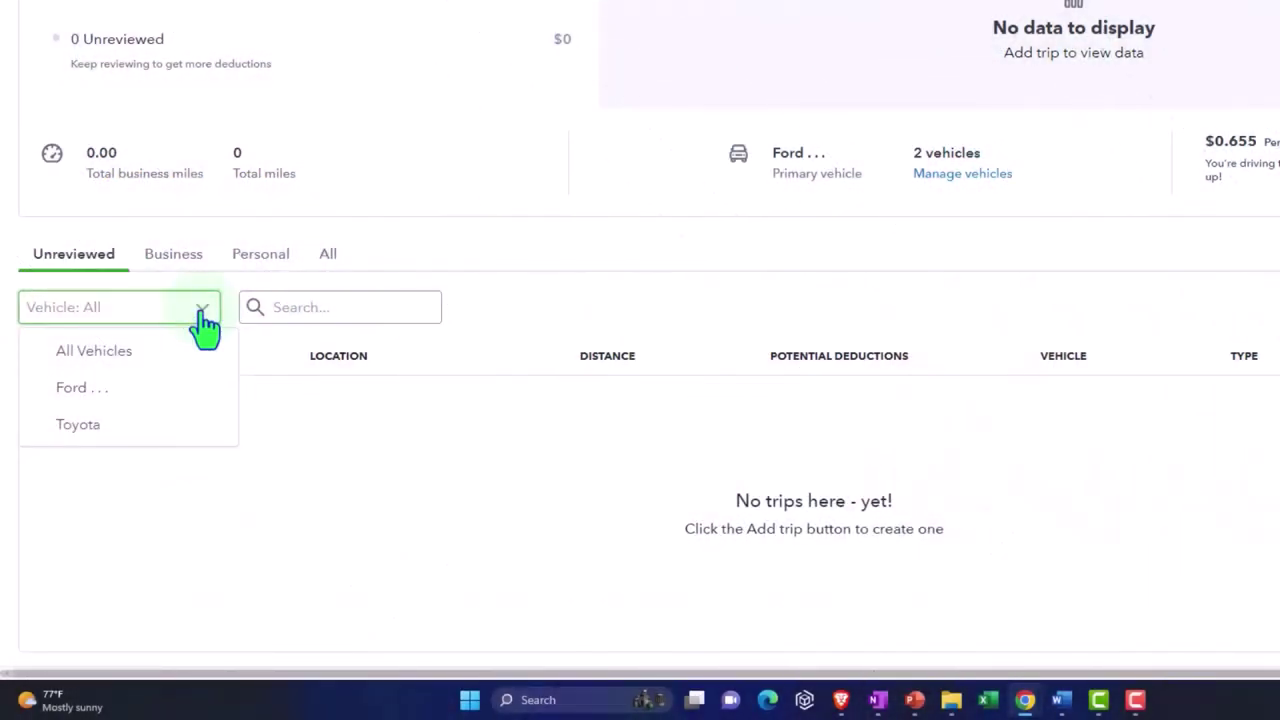
{"action": "left_click", "coordinate": [202, 318]}
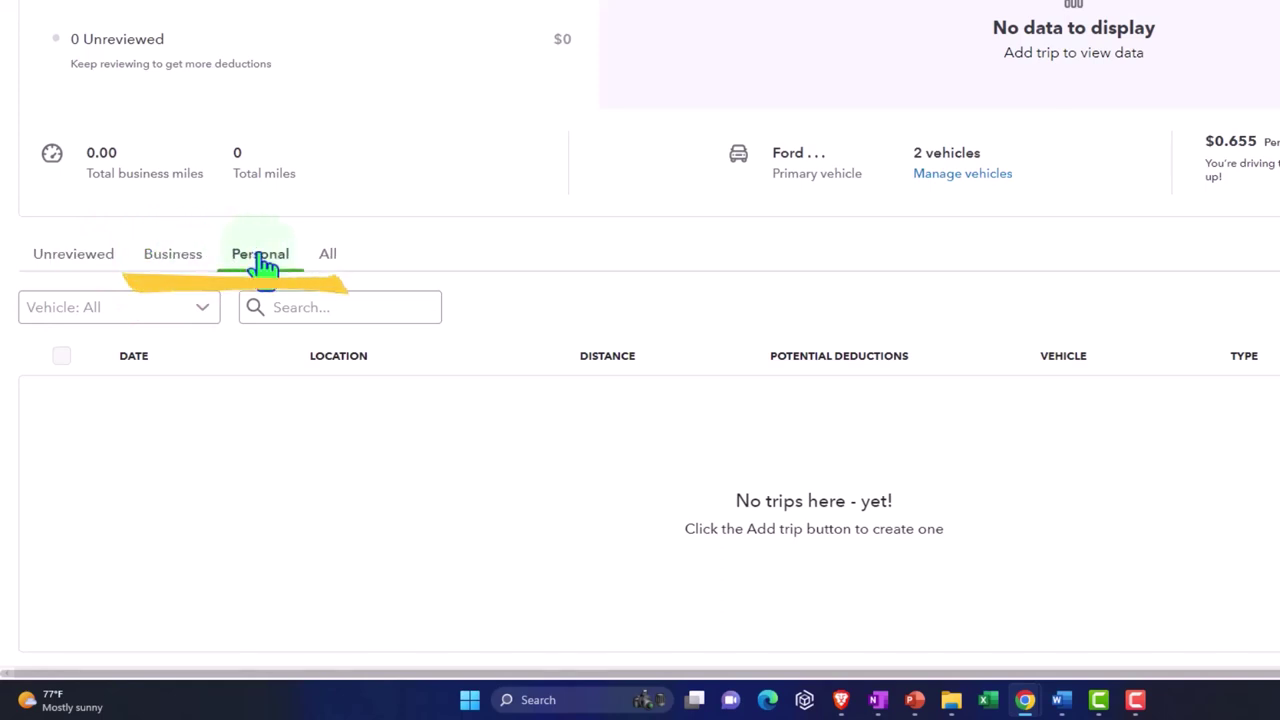
{"action": "left_click", "coordinate": [327, 256]}
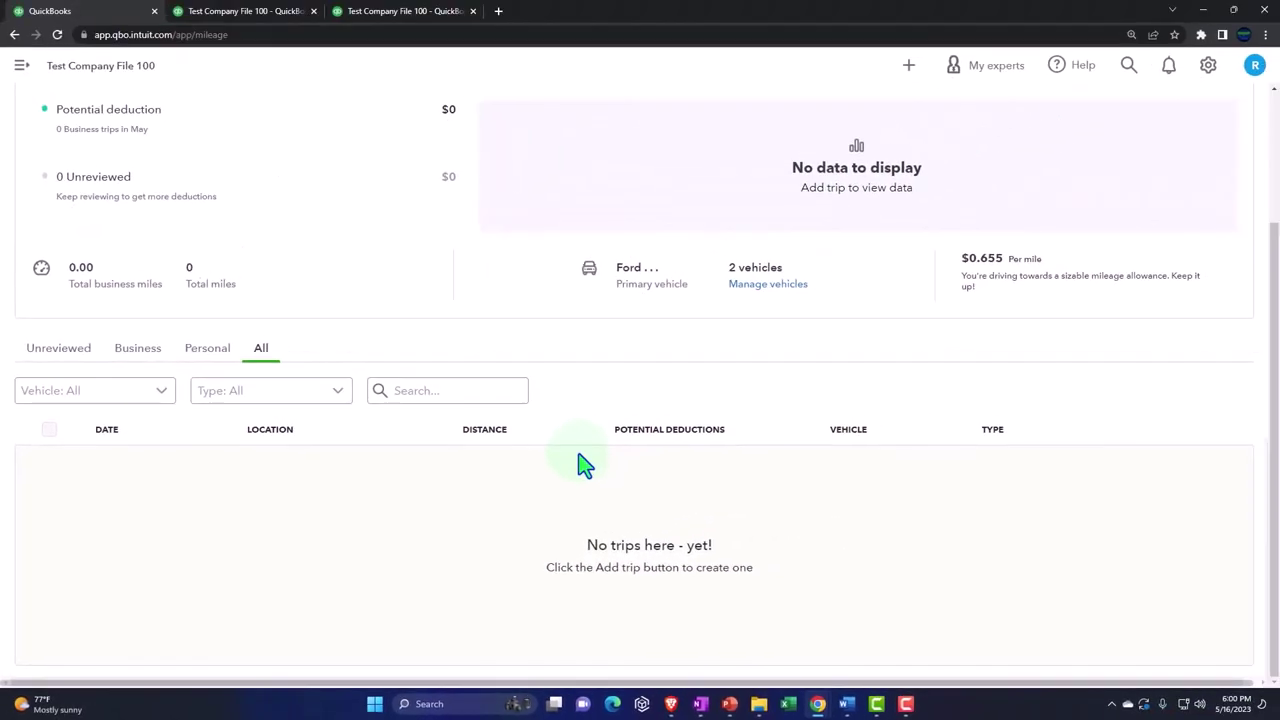
{"action": "scroll", "coordinate": [585, 465], "scroll_direction": "up", "scroll_amount": 2}
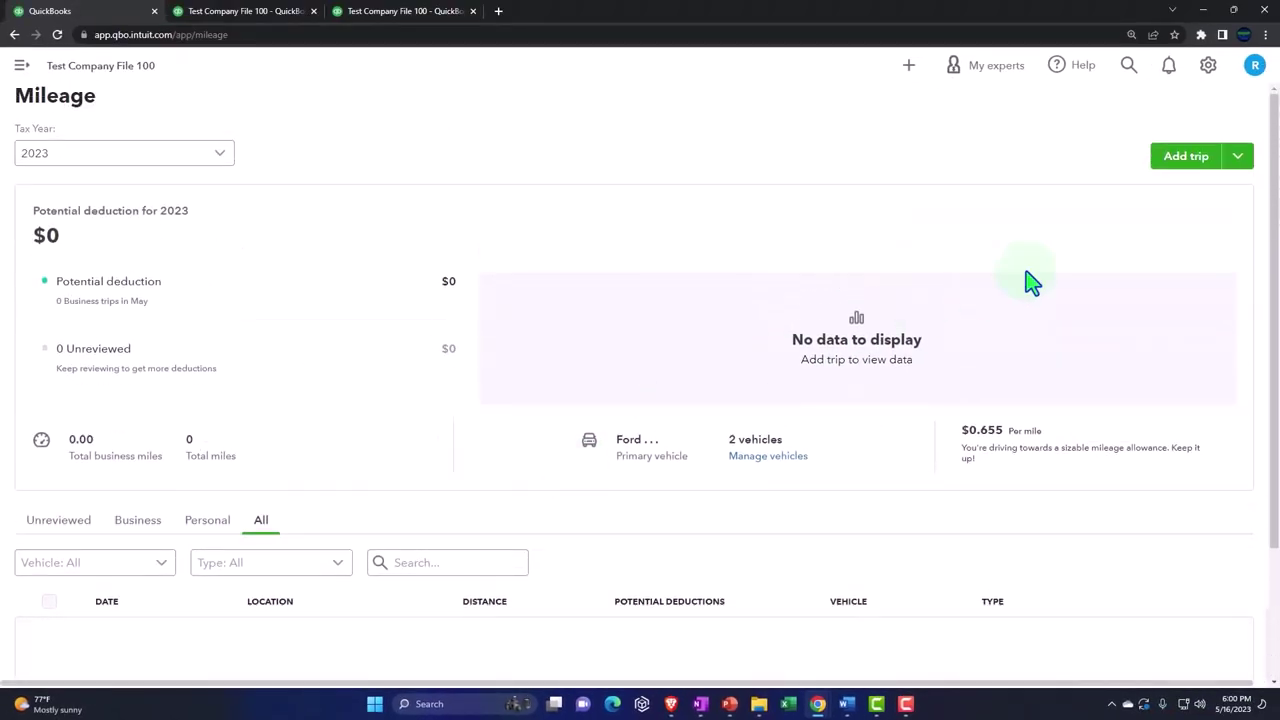
View the list of active vehicles for mileage tracking and close it
{"action": "left_click", "coordinate": [1238, 157]}
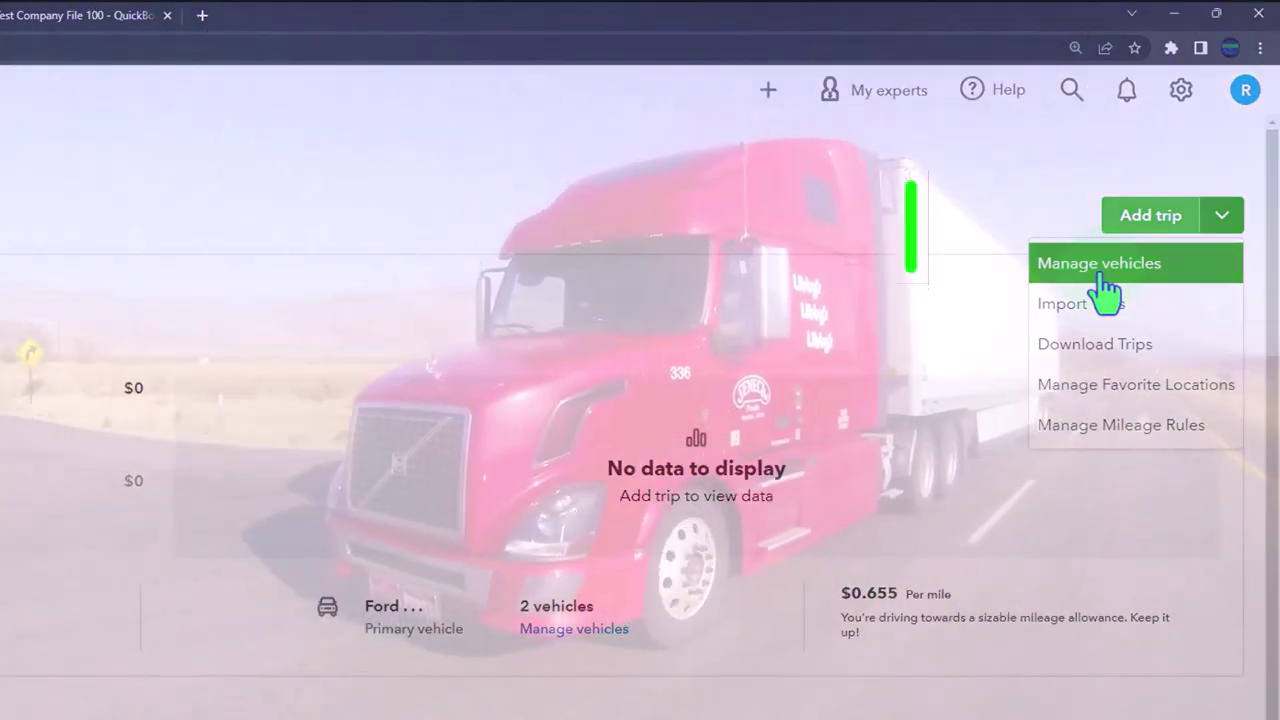
{"action": "left_click", "coordinate": [1105, 278]}
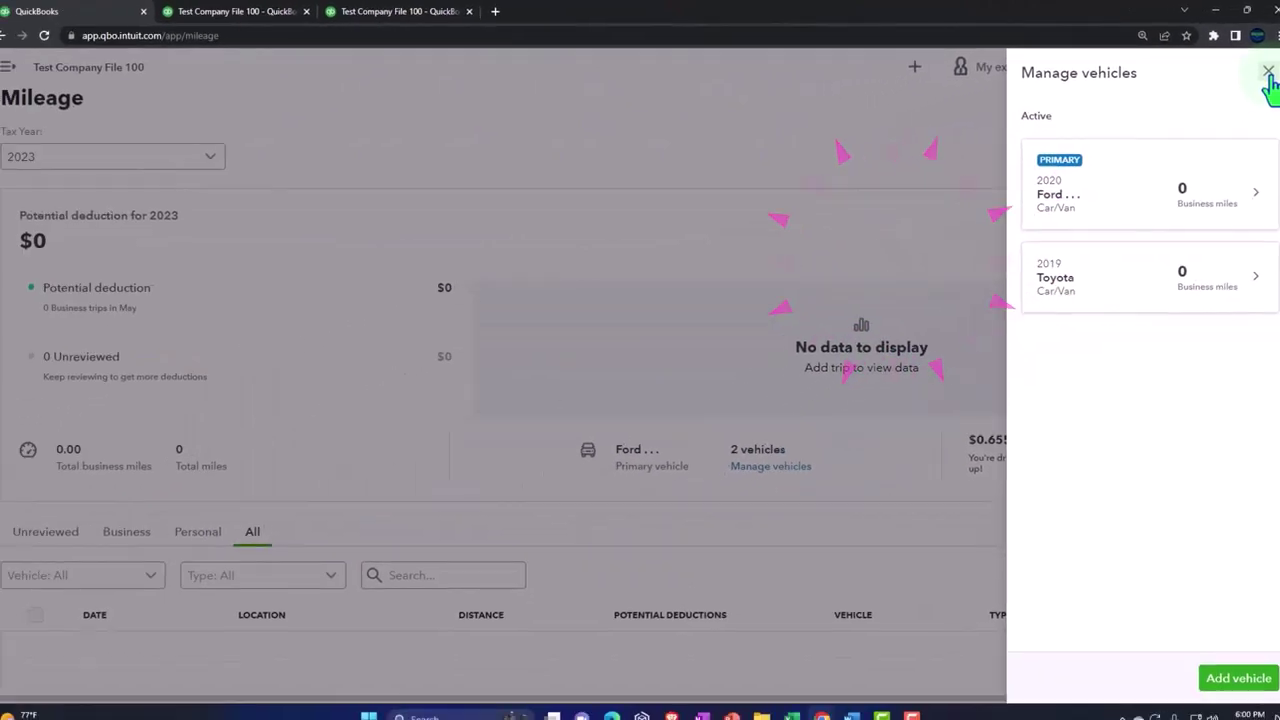
{"action": "left_click", "coordinate": [1268, 74]}
Review the additional trip options for importing, downloading, favorite locations and mileage rules, then dismiss them
{"action": "left_click", "coordinate": [1249, 157]}
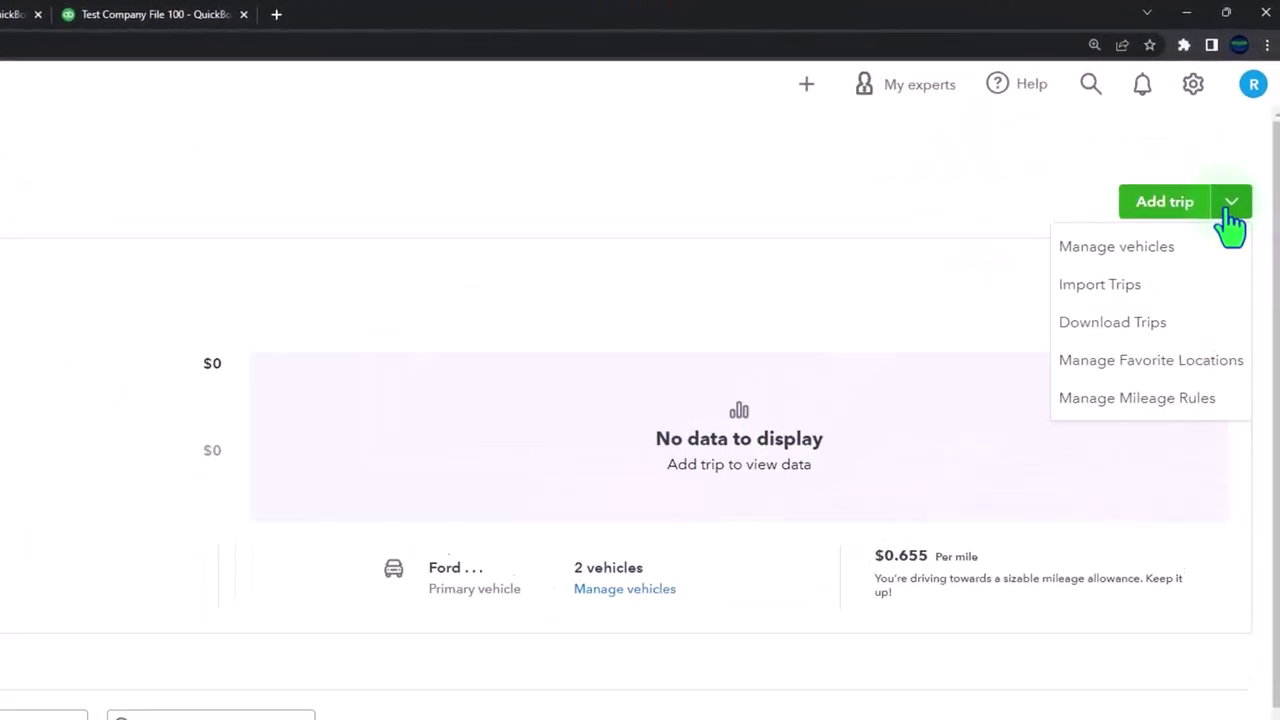
{"action": "left_click", "coordinate": [1090, 370]}
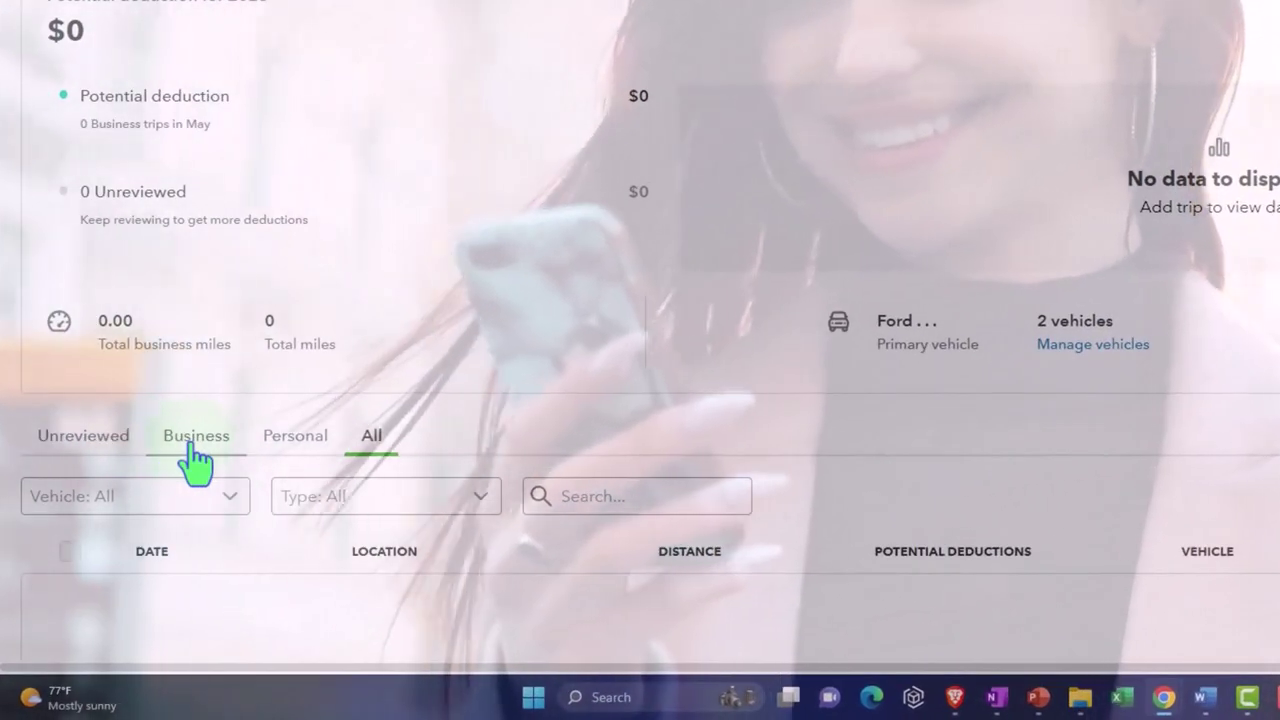
{"action": "left_click", "coordinate": [190, 452]}
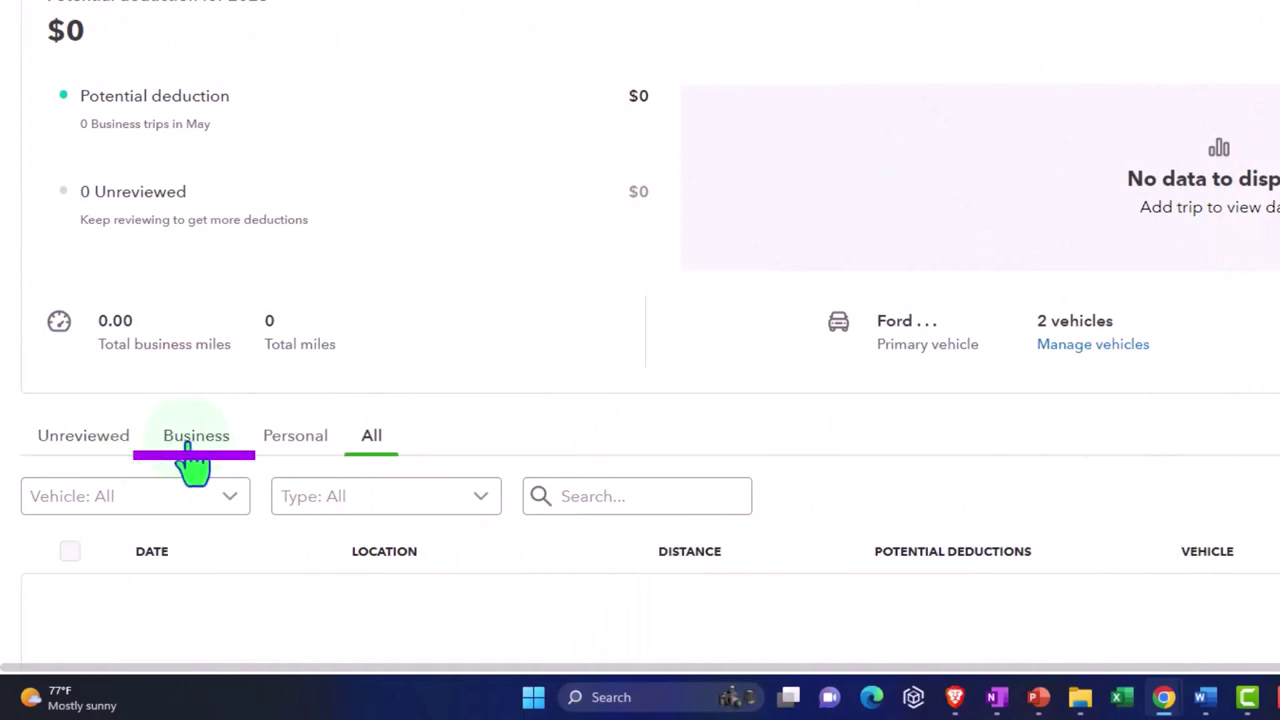
{"action": "scroll", "coordinate": [188, 445], "scroll_direction": "down", "scroll_amount": 1}
{"action": "scroll", "coordinate": [188, 445], "scroll_direction": "up", "scroll_amount": 1}
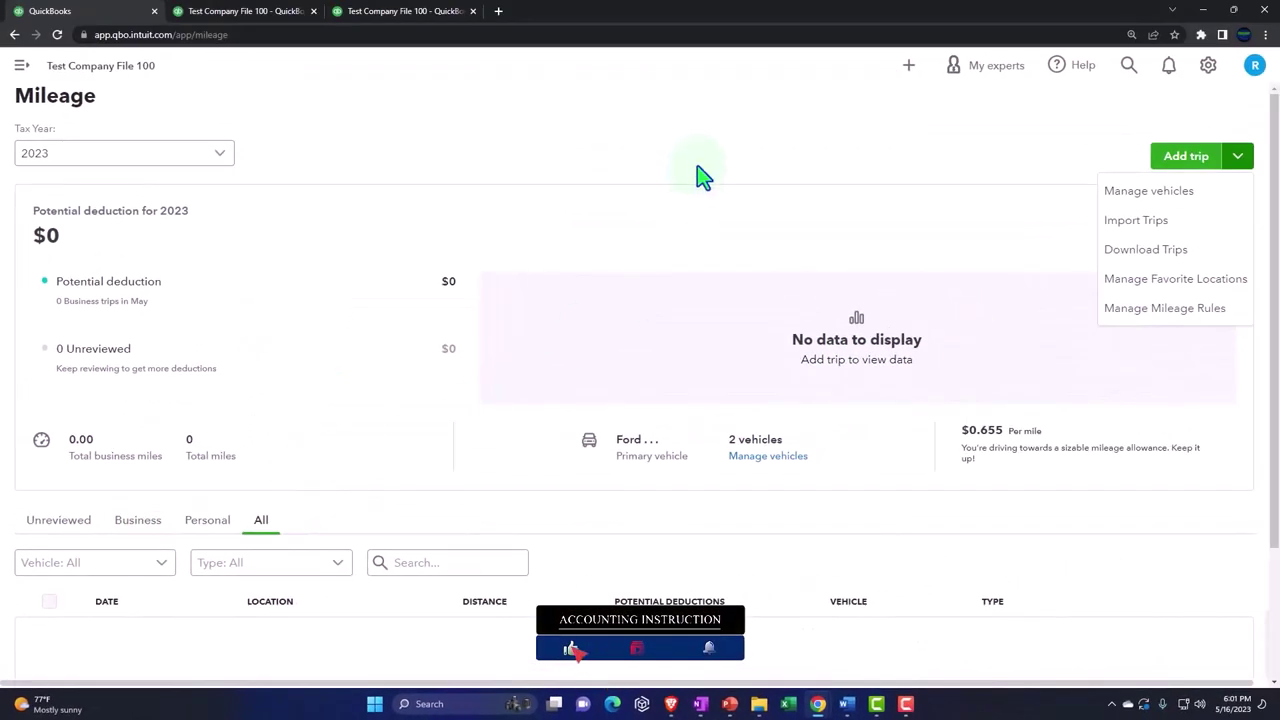
{"action": "left_click", "coordinate": [698, 167]}
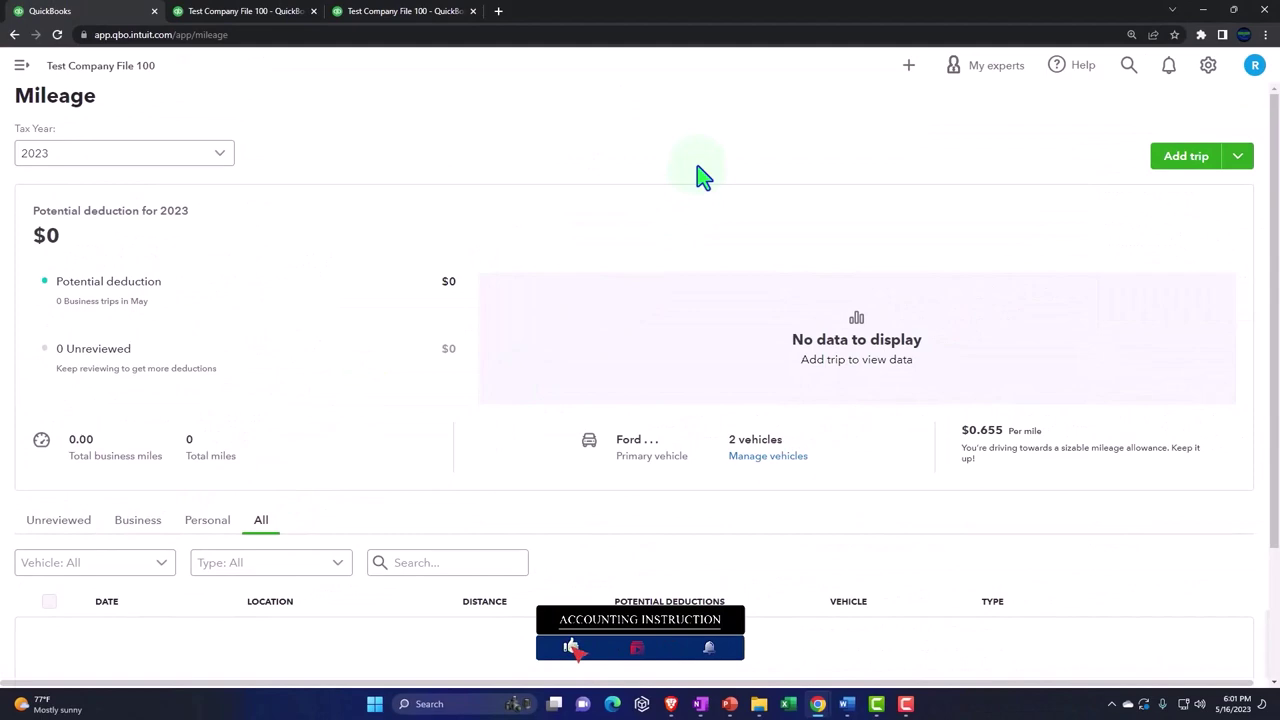
Show only the unreviewed trips and look over their list columns
{"action": "scroll", "coordinate": [700, 177], "scroll_direction": "down", "scroll_amount": 1}
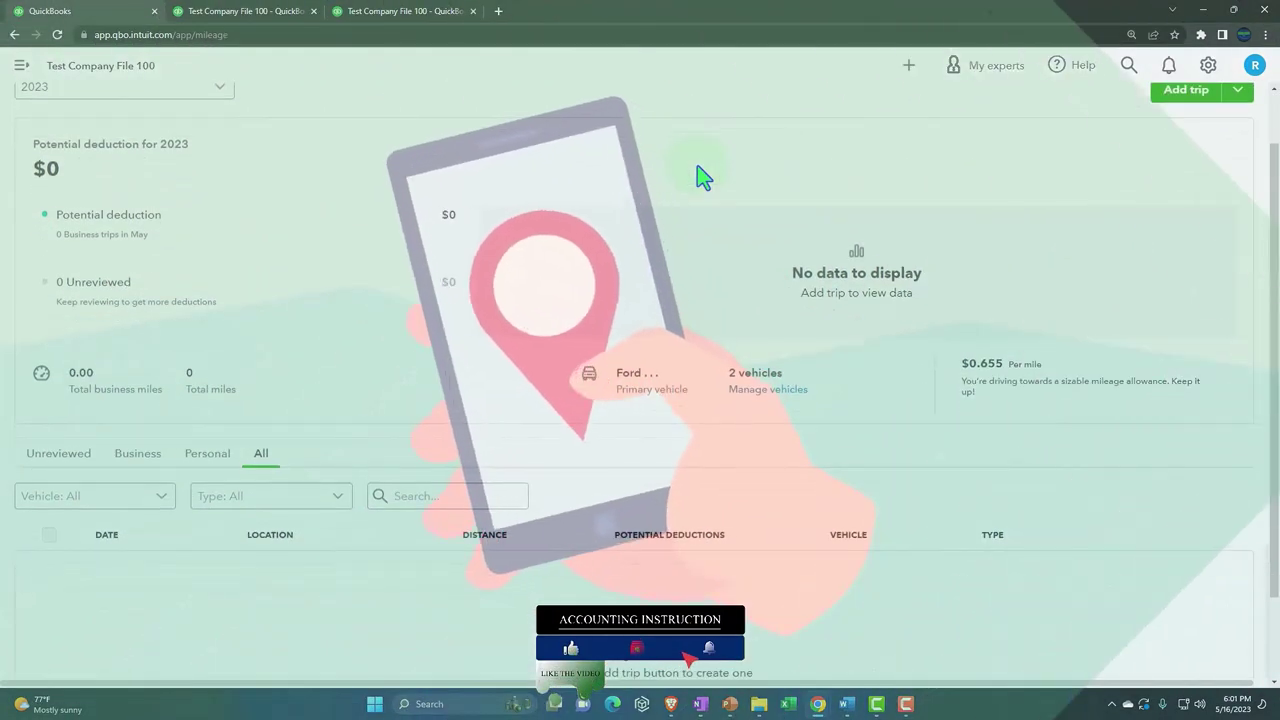
{"action": "left_click", "coordinate": [66, 470]}
{"action": "scroll", "coordinate": [425, 529], "scroll_direction": "down", "scroll_amount": 1}
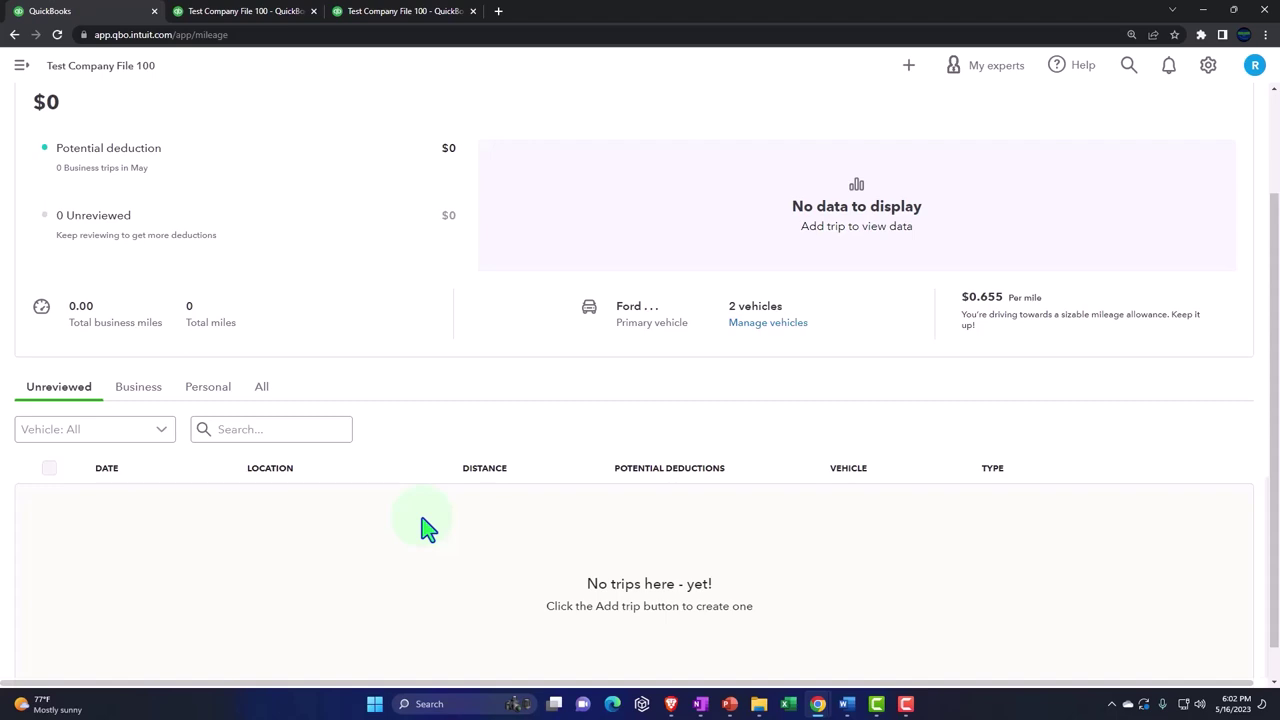
{"action": "left_click", "coordinate": [422, 518]}
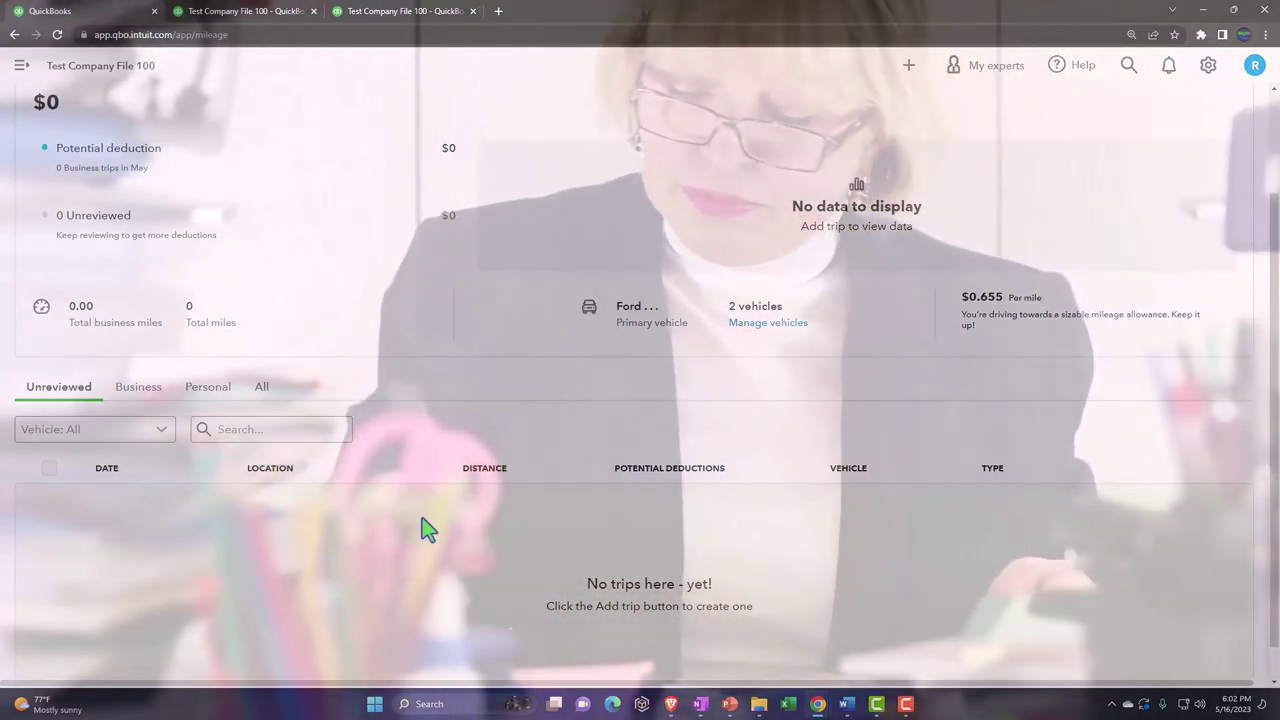
{"action": "scroll", "coordinate": [425, 530], "scroll_direction": "down", "scroll_amount": 1}
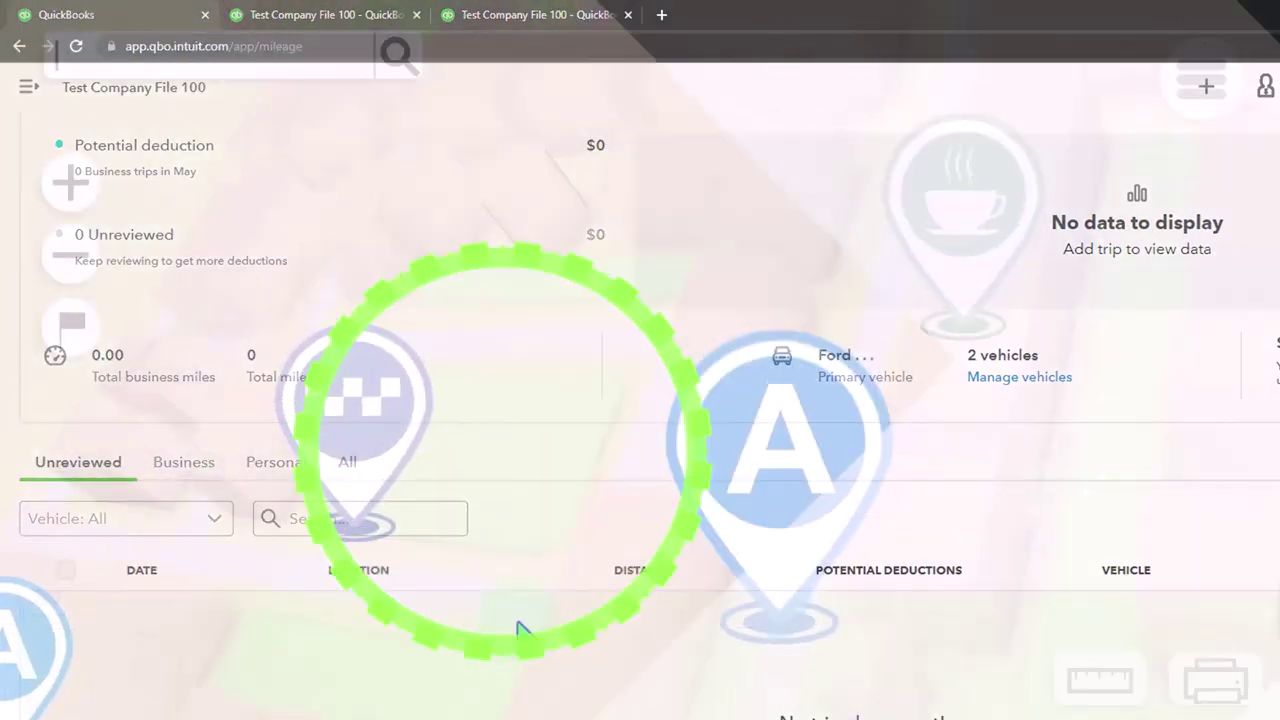
{"action": "scroll", "coordinate": [527, 637], "scroll_direction": "up", "scroll_amount": 3}
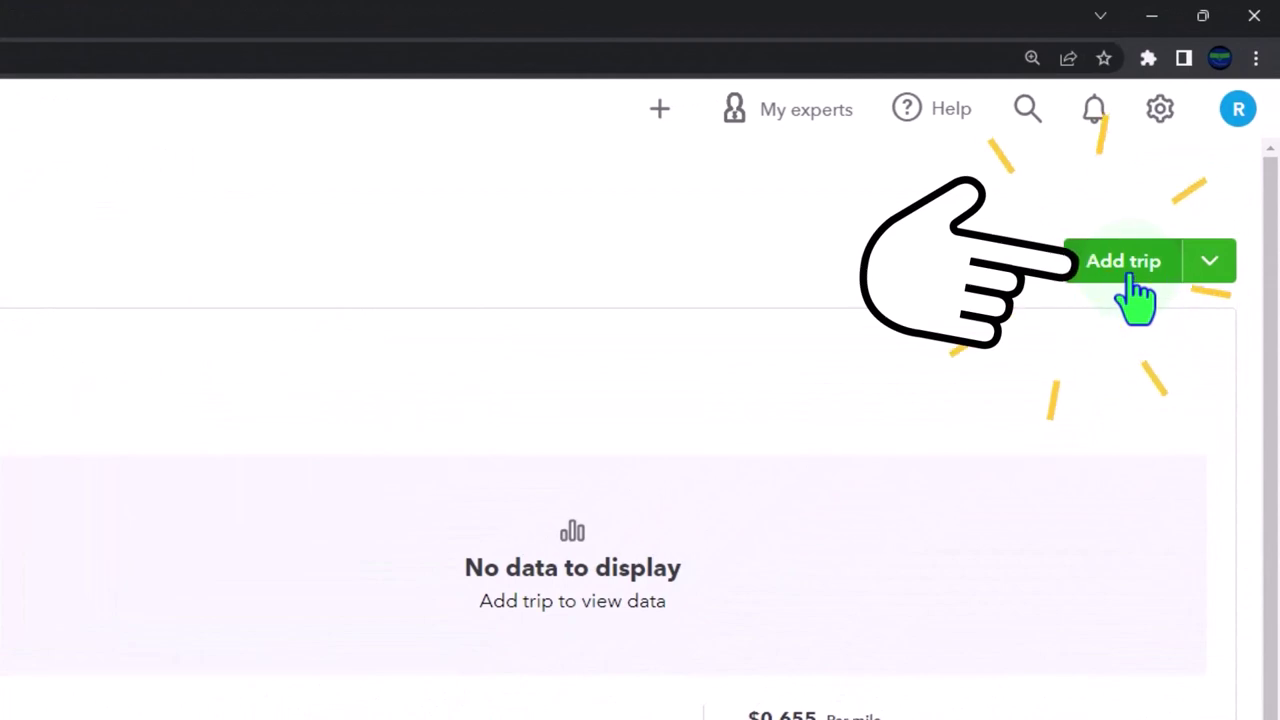
{"action": "left_click", "coordinate": [1133, 280]}
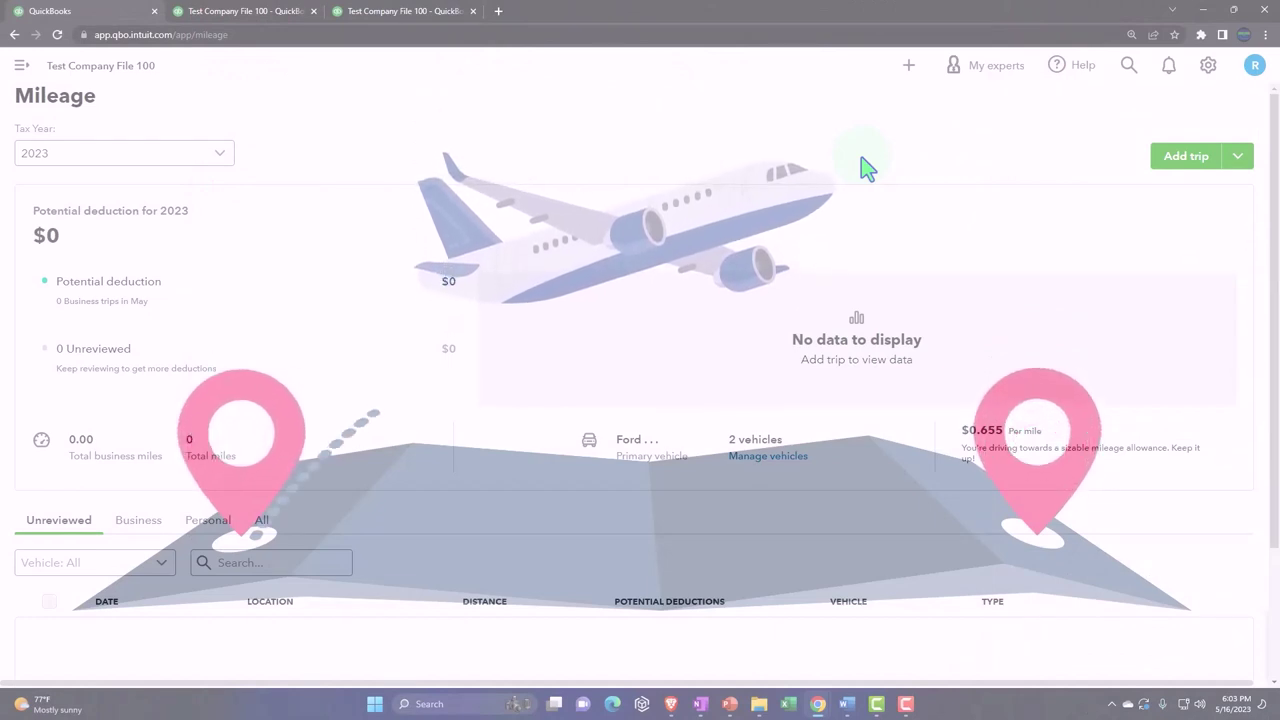
{"action": "left_click", "coordinate": [866, 170]}
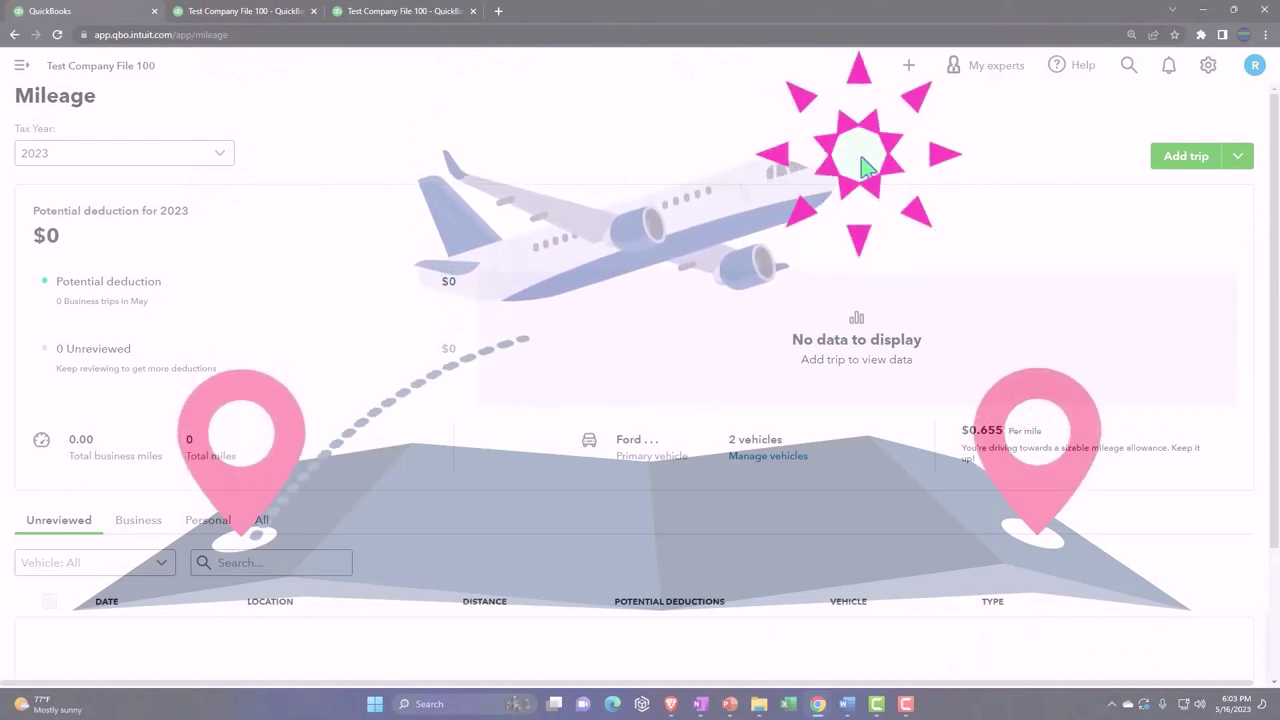